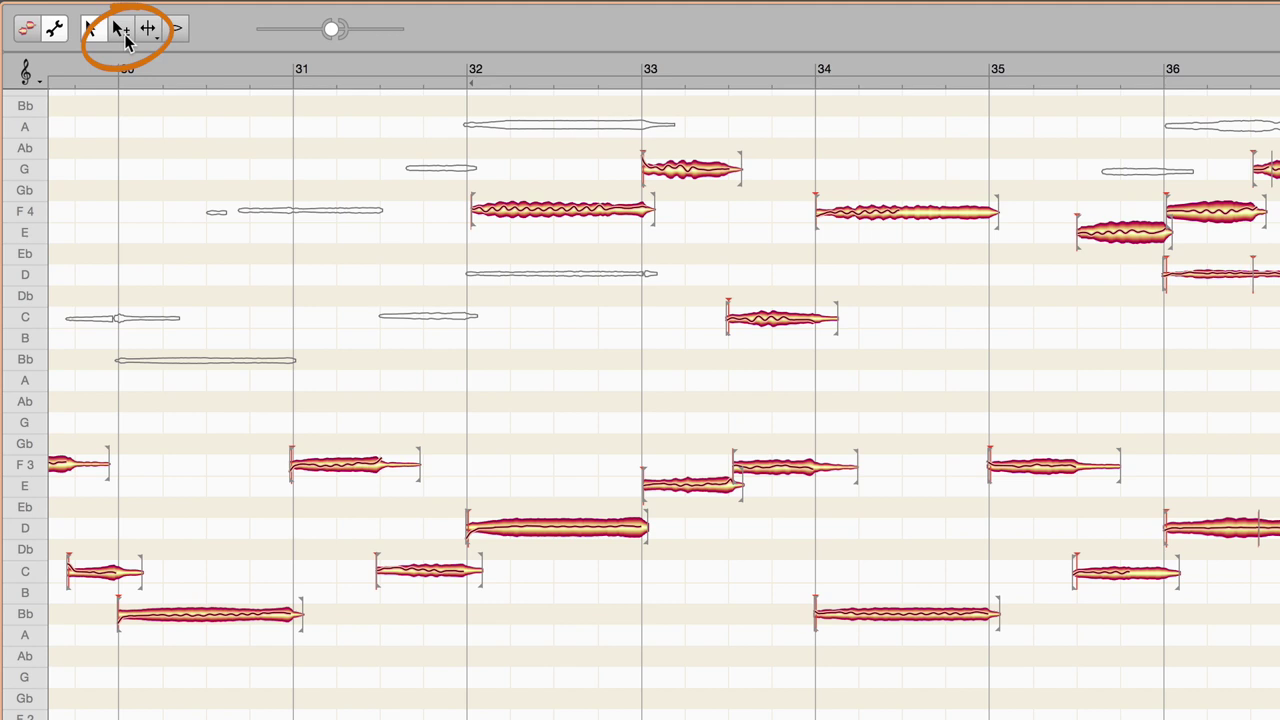
With the note activation (±) tool, toggle the F4 note at bar 32 so it stays active
click(124, 33)
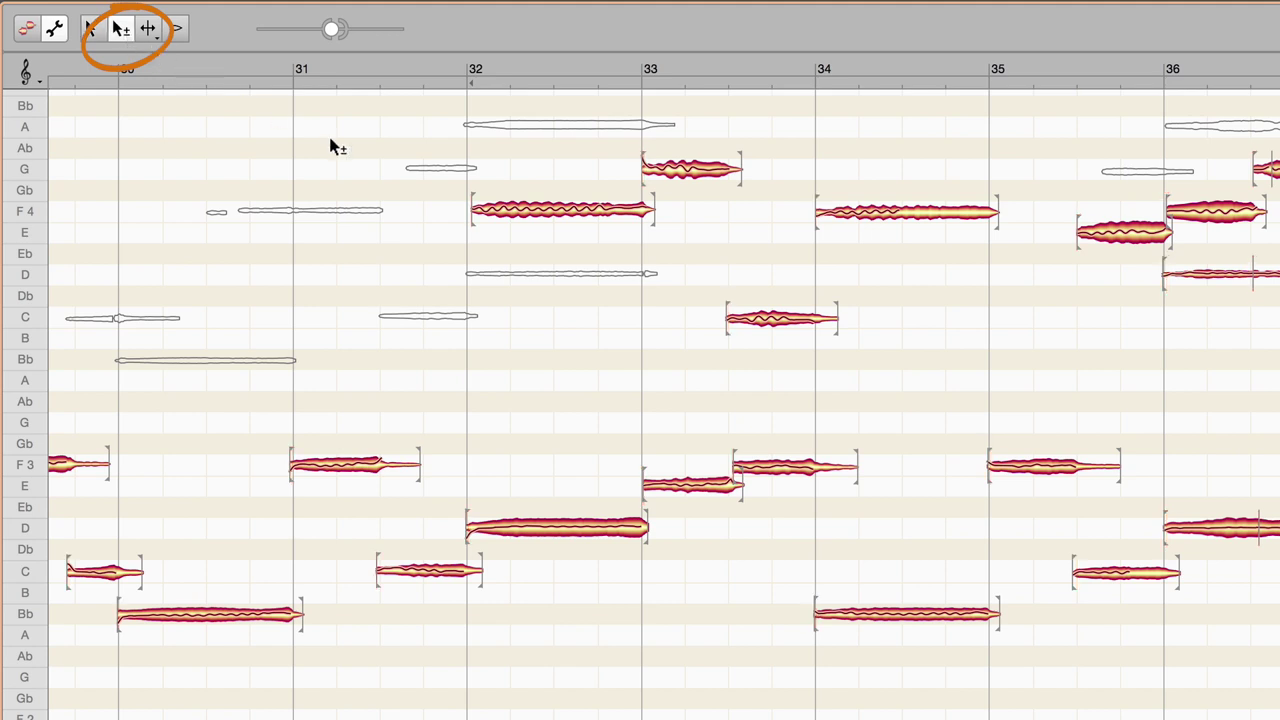
click(514, 210)
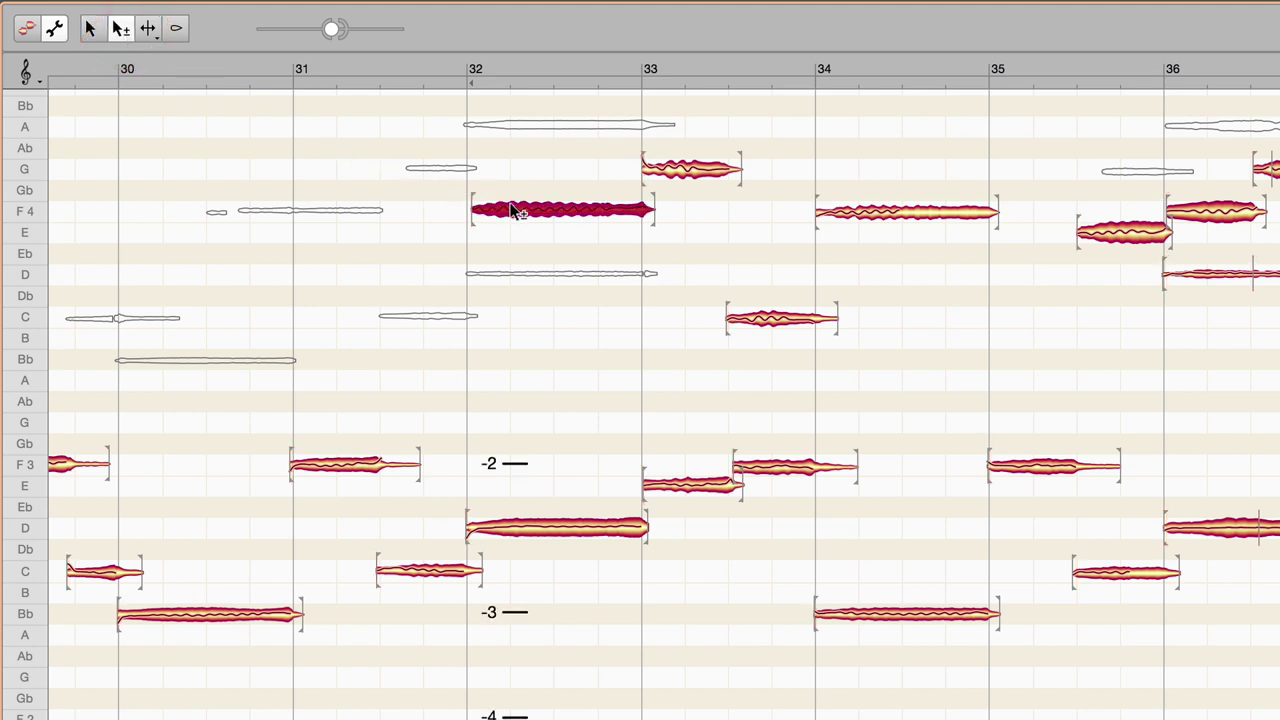
key(Delete)
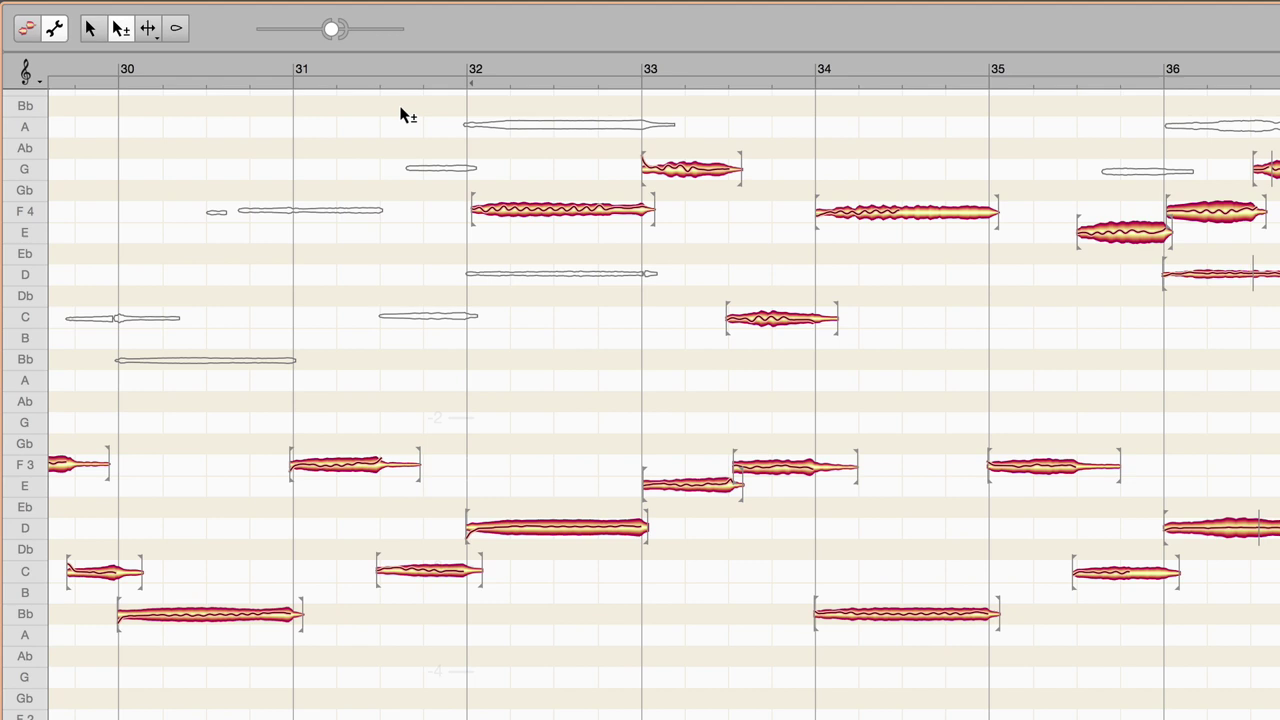
Raise the silhouette threshold for more candidates and activate the high Bb silhouette near bar 30
drag(345, 37, 373, 37)
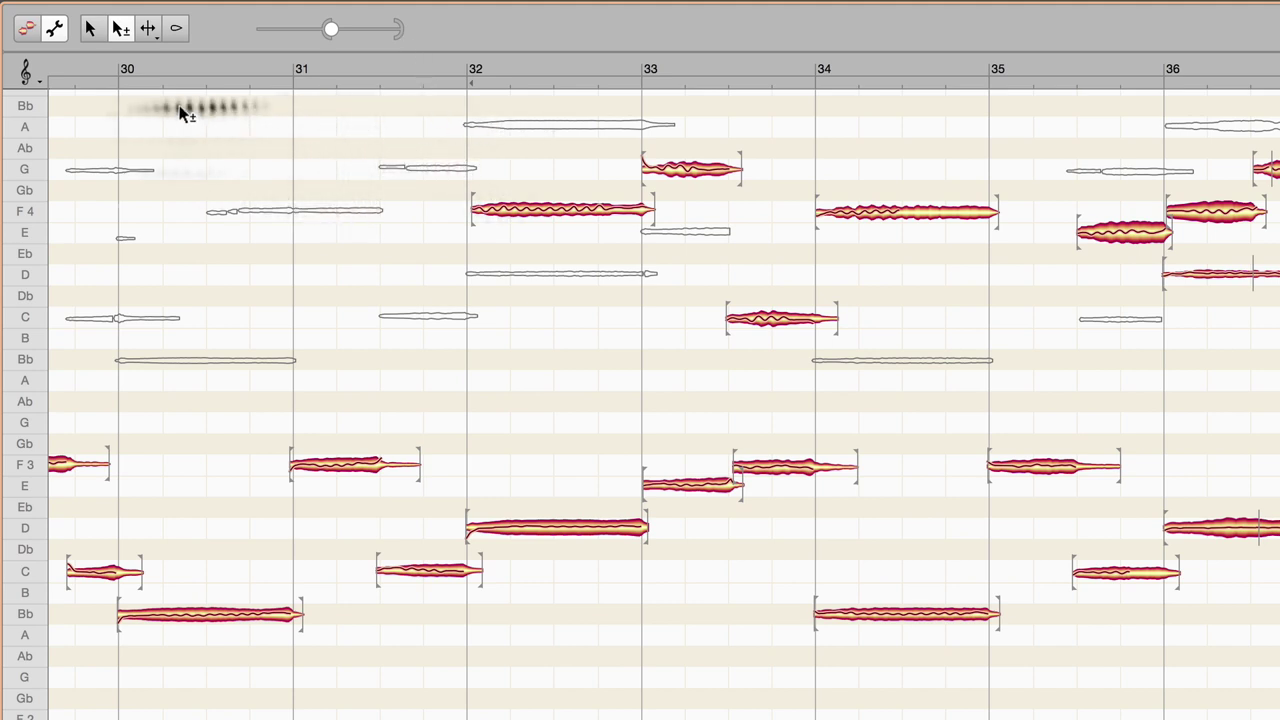
click(182, 108)
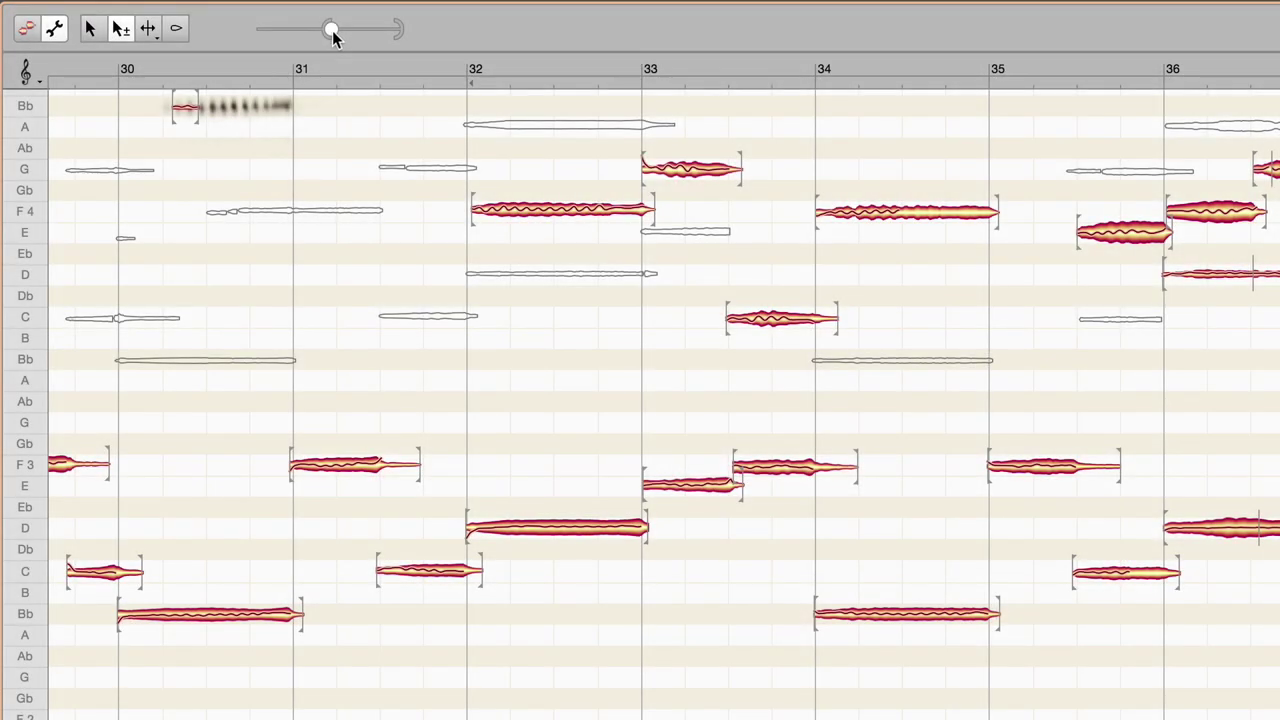
Push the threshold further right and lower the upper pitch boundary just below the high D row
drag(331, 30, 370, 31)
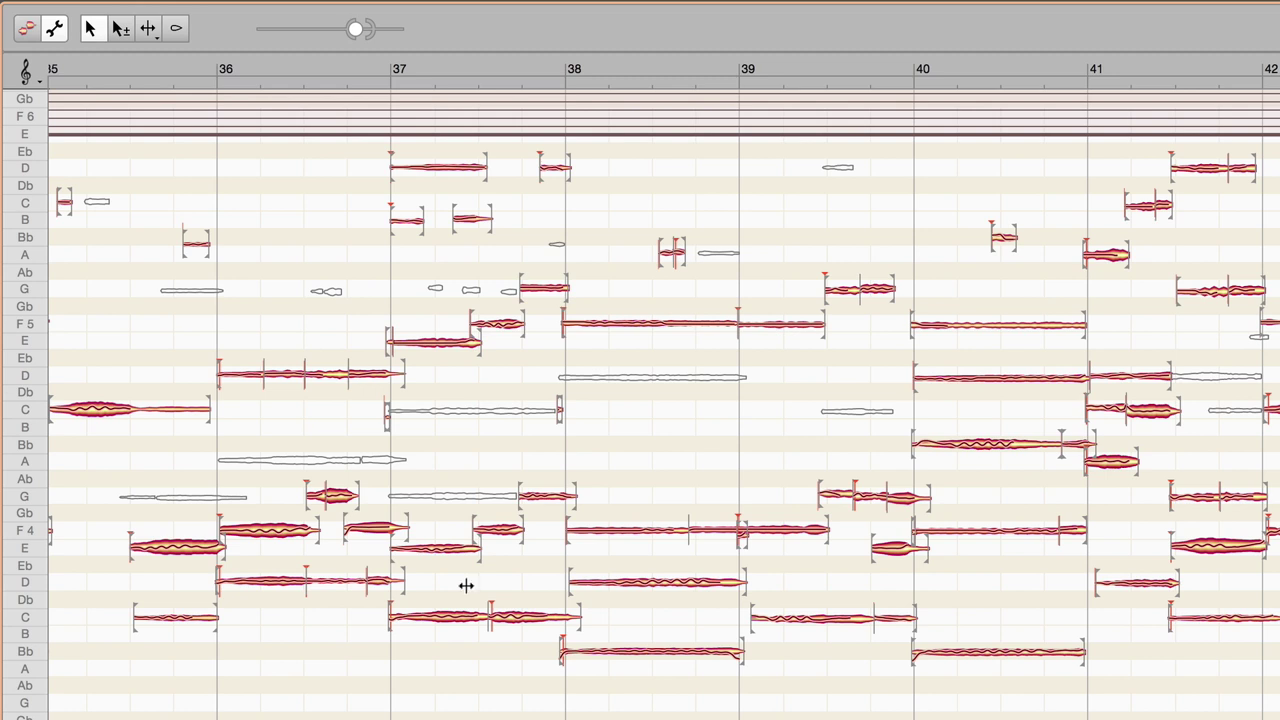
drag(500, 132, 505, 176)
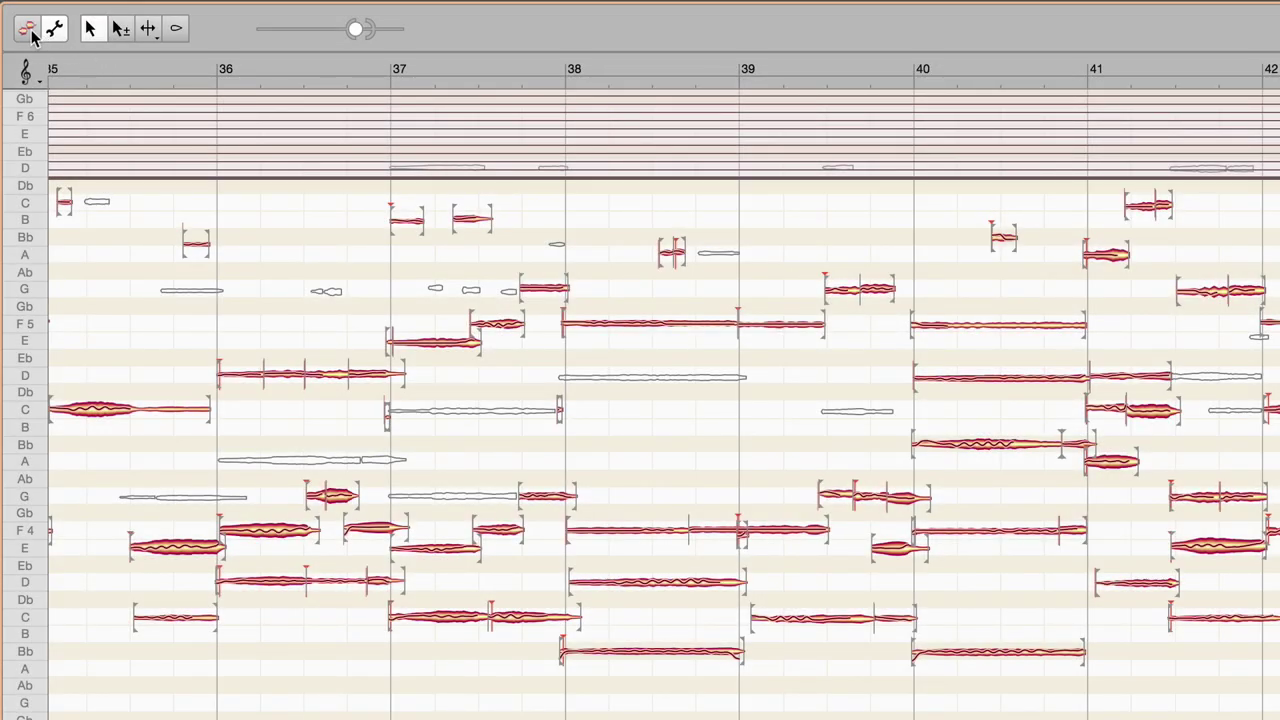
Apply the assignments to separate the audio, then test by dragging the D3 note up to Gb3
click(30, 35)
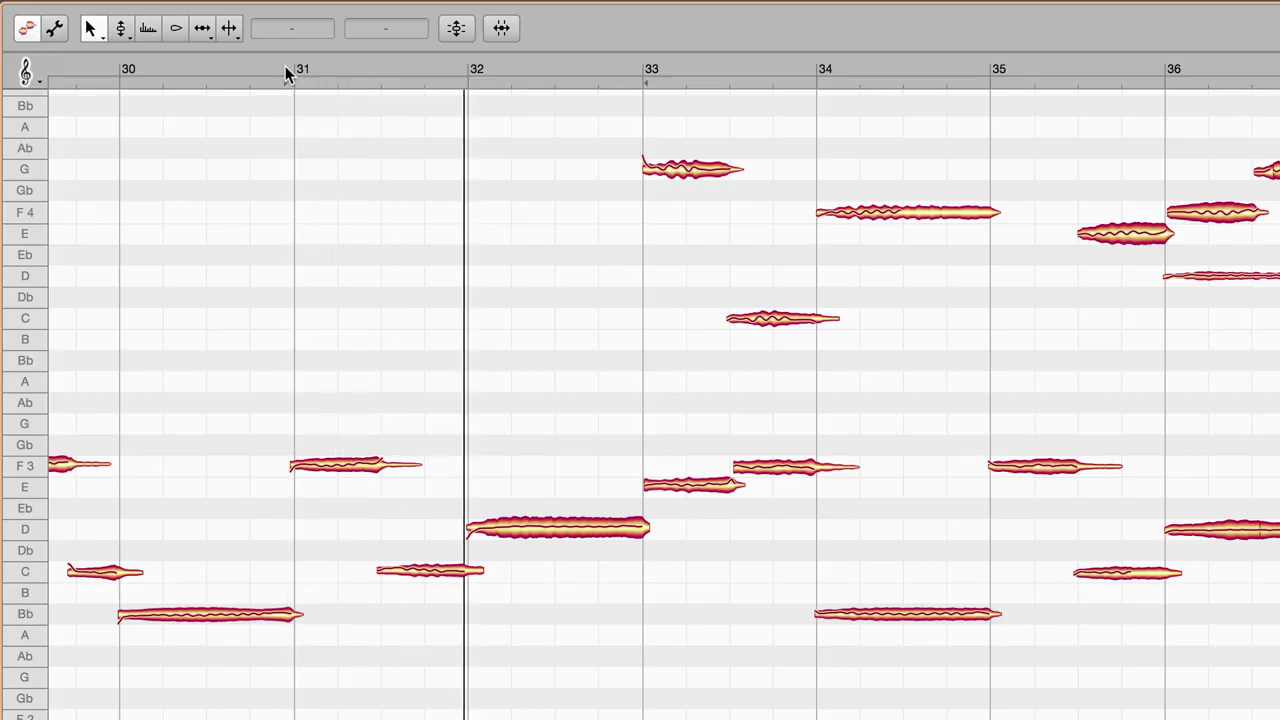
click(559, 535)
drag(559, 530, 559, 444)
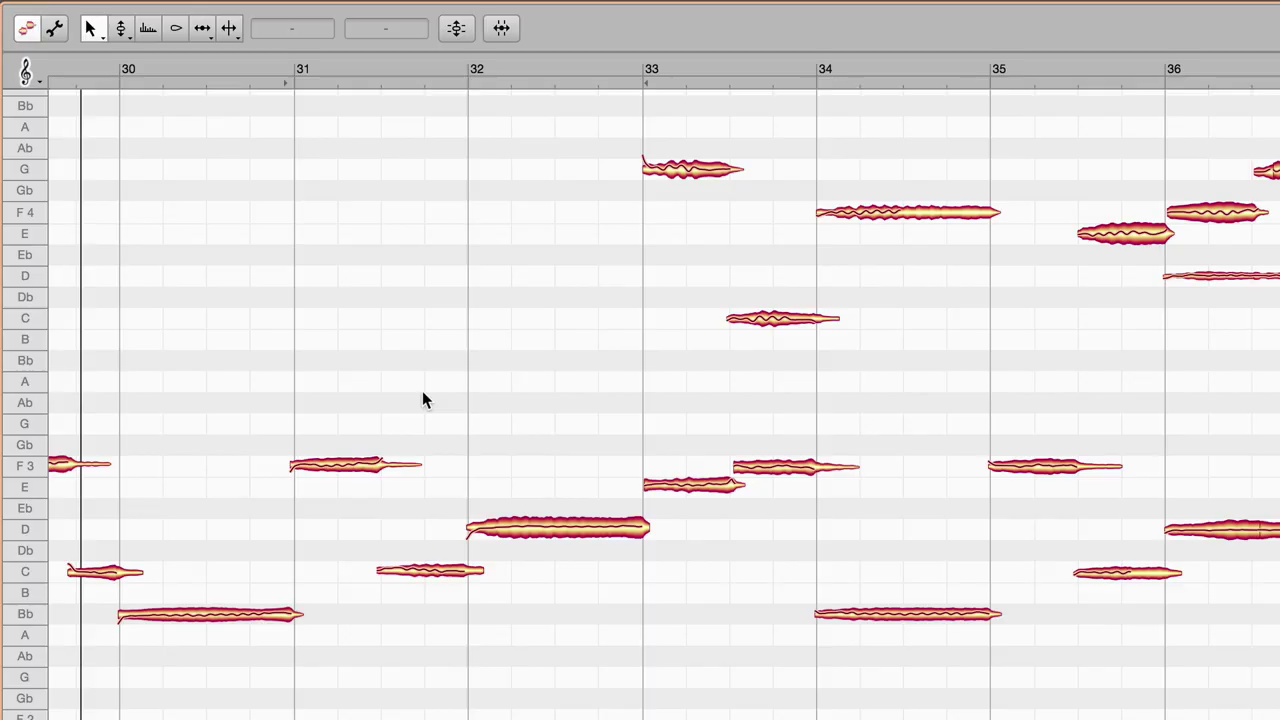
Back in note assignment with the ± tool, activate then revert the F4 and A at bar 32
click(340, 463)
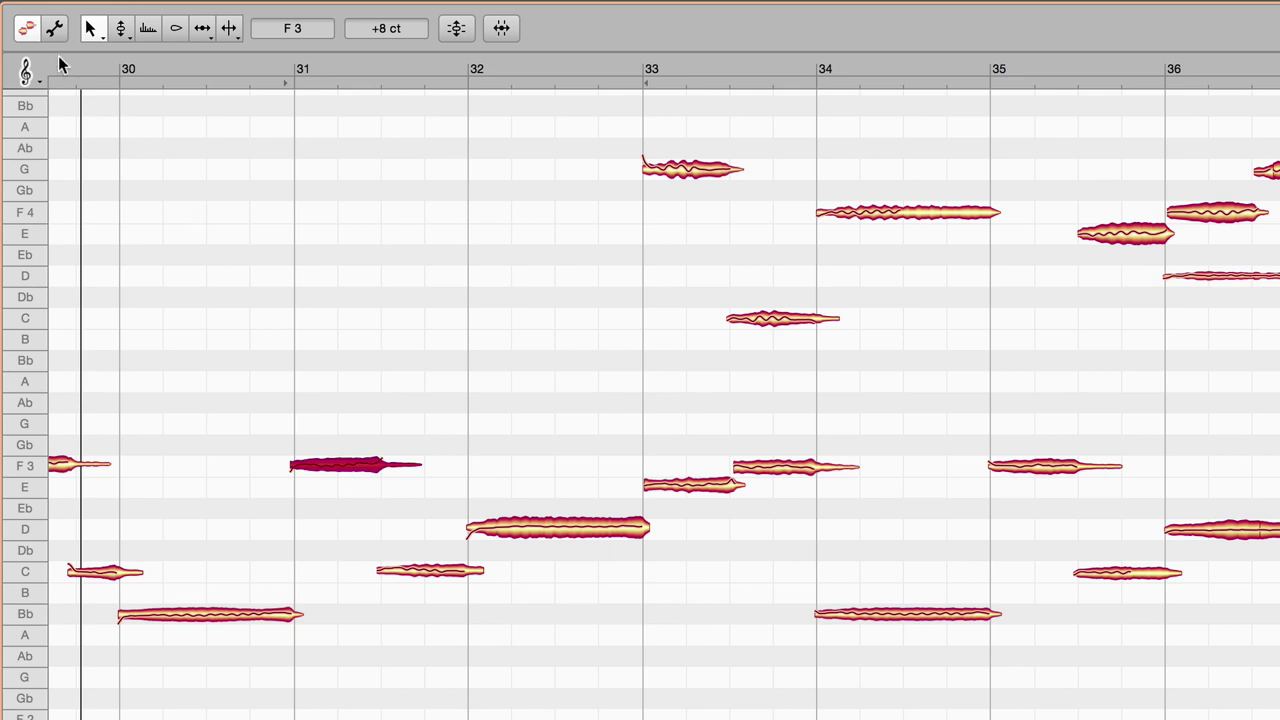
click(54, 30)
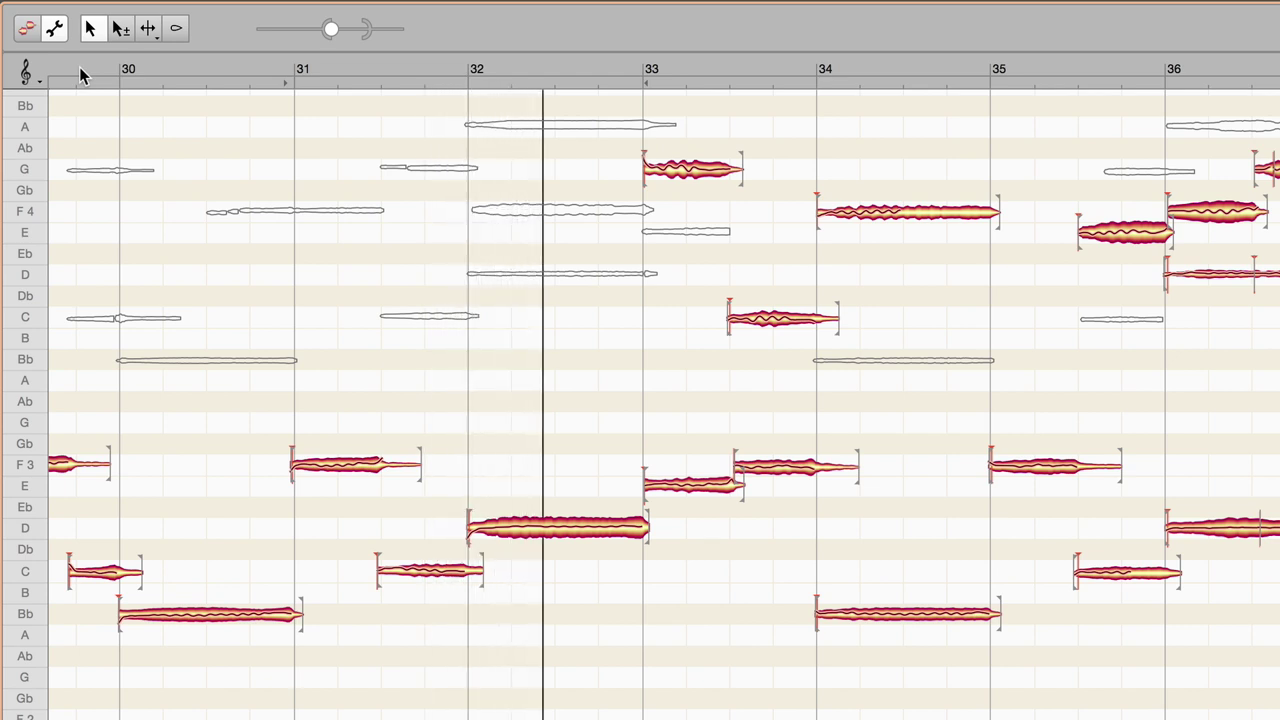
click(112, 24)
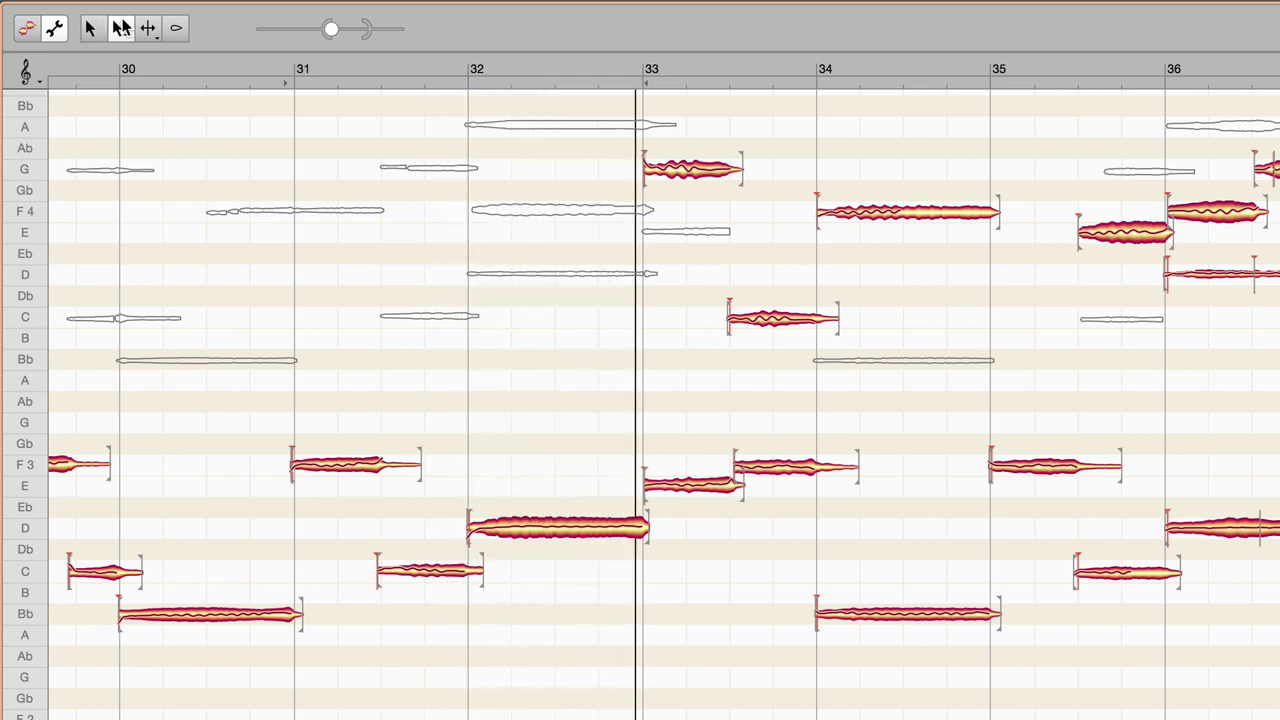
click(510, 213)
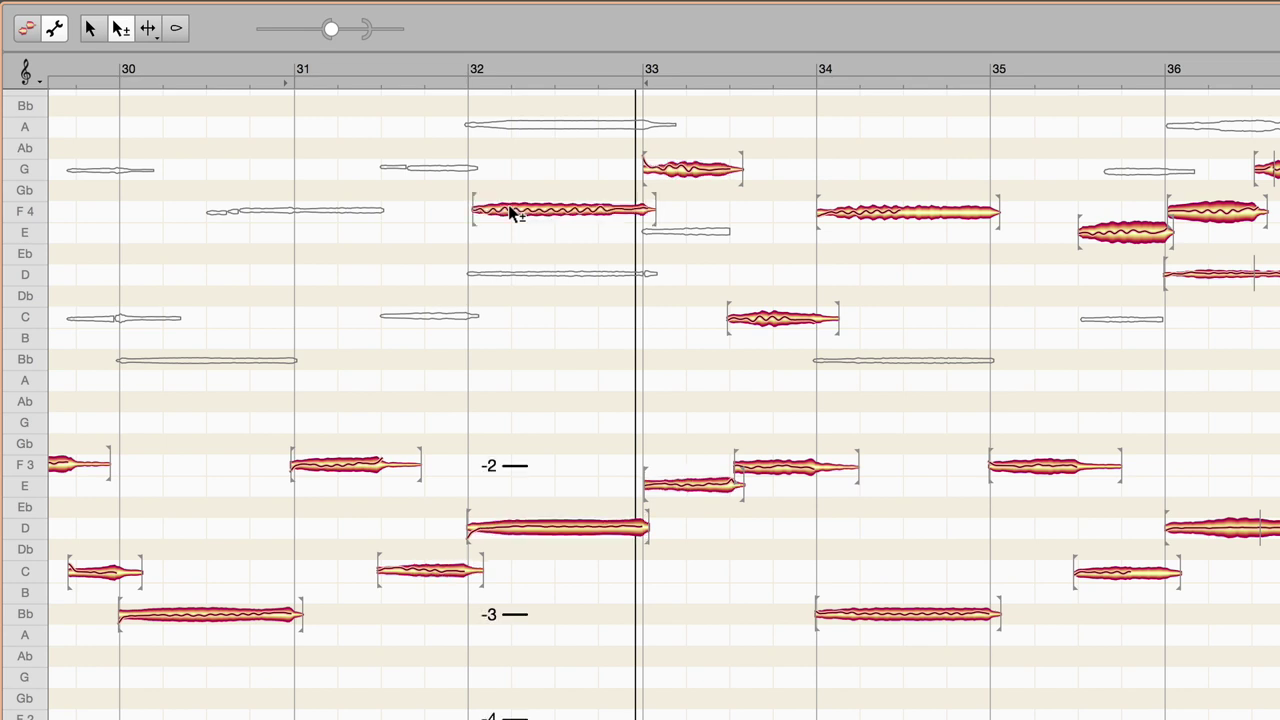
click(515, 127)
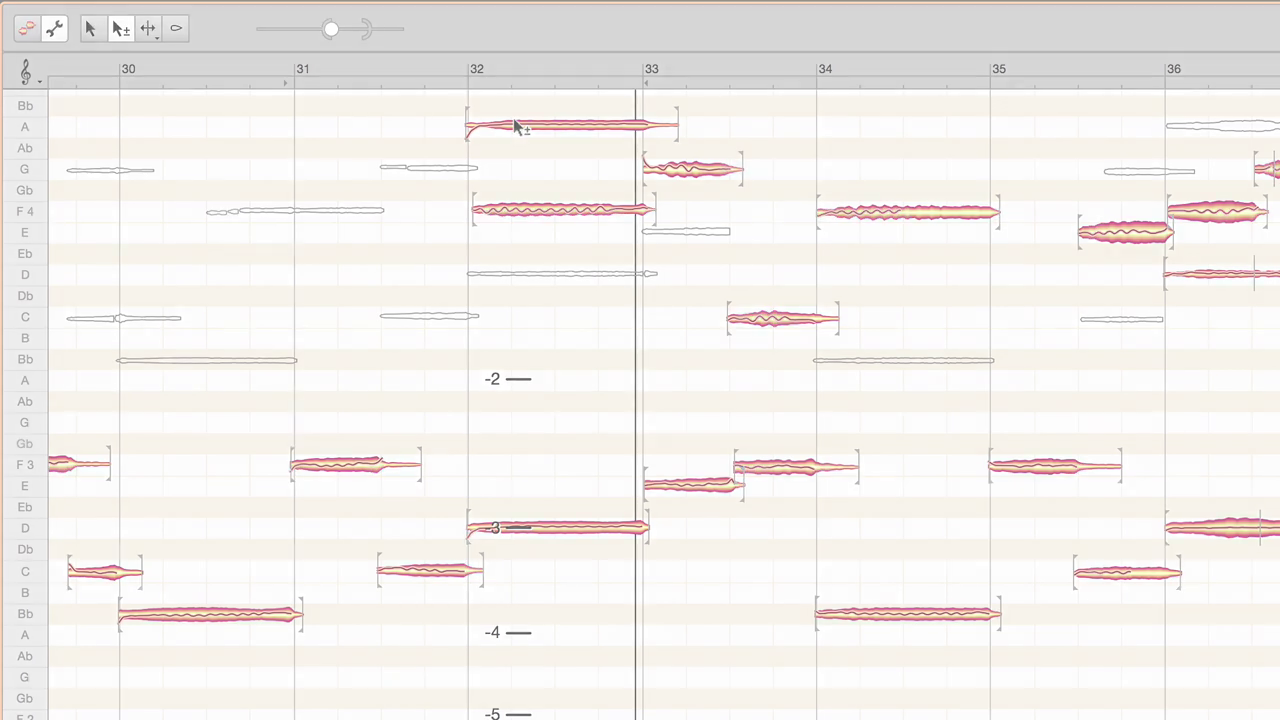
click(420, 134)
Lower the threshold to show fewer silhouettes and bring up the Inspector's Algorithm settings
drag(364, 32, 335, 35)
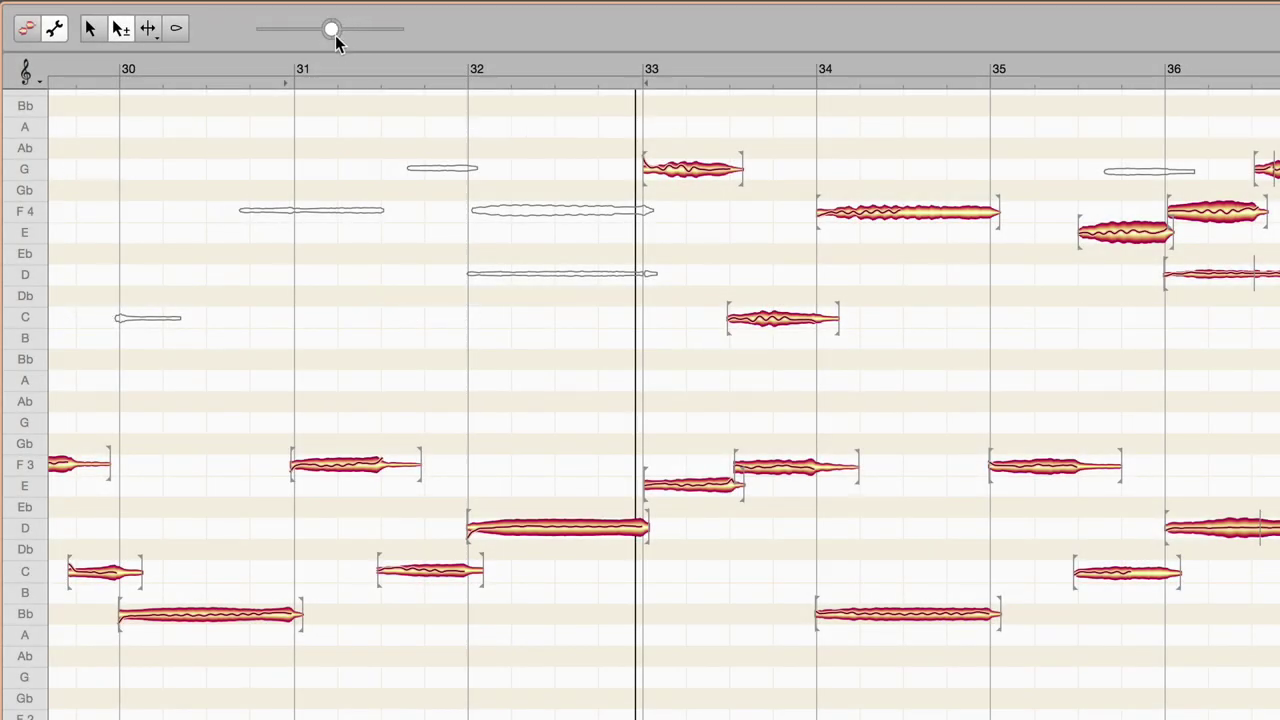
mouse_move(502, 212)
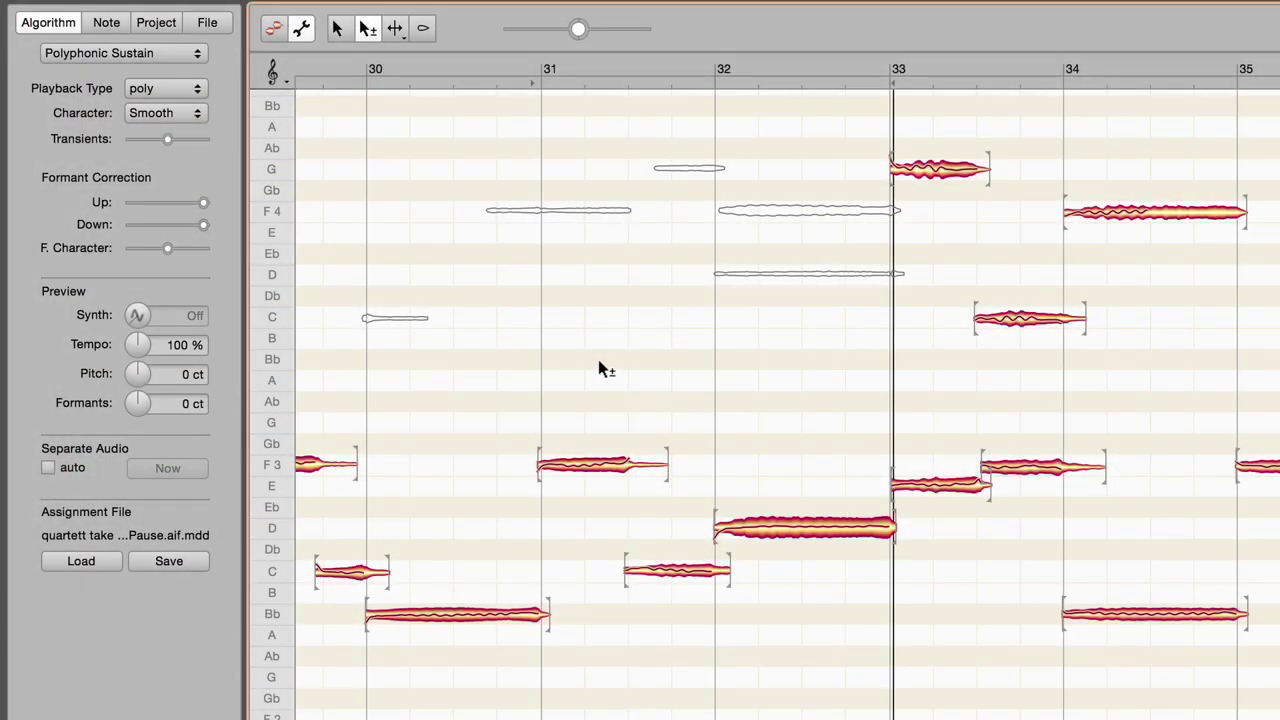
Audition the passage around bar 32, first with the synth preview on, then off
click(139, 318)
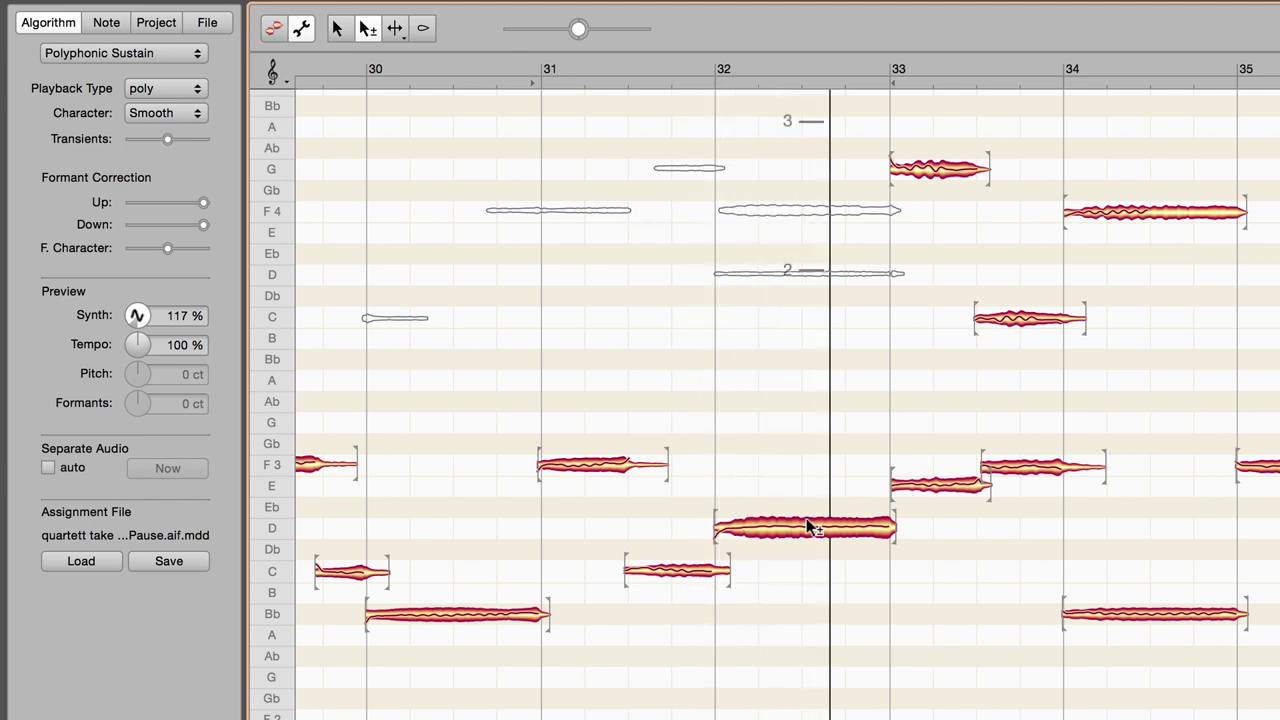
key(space)
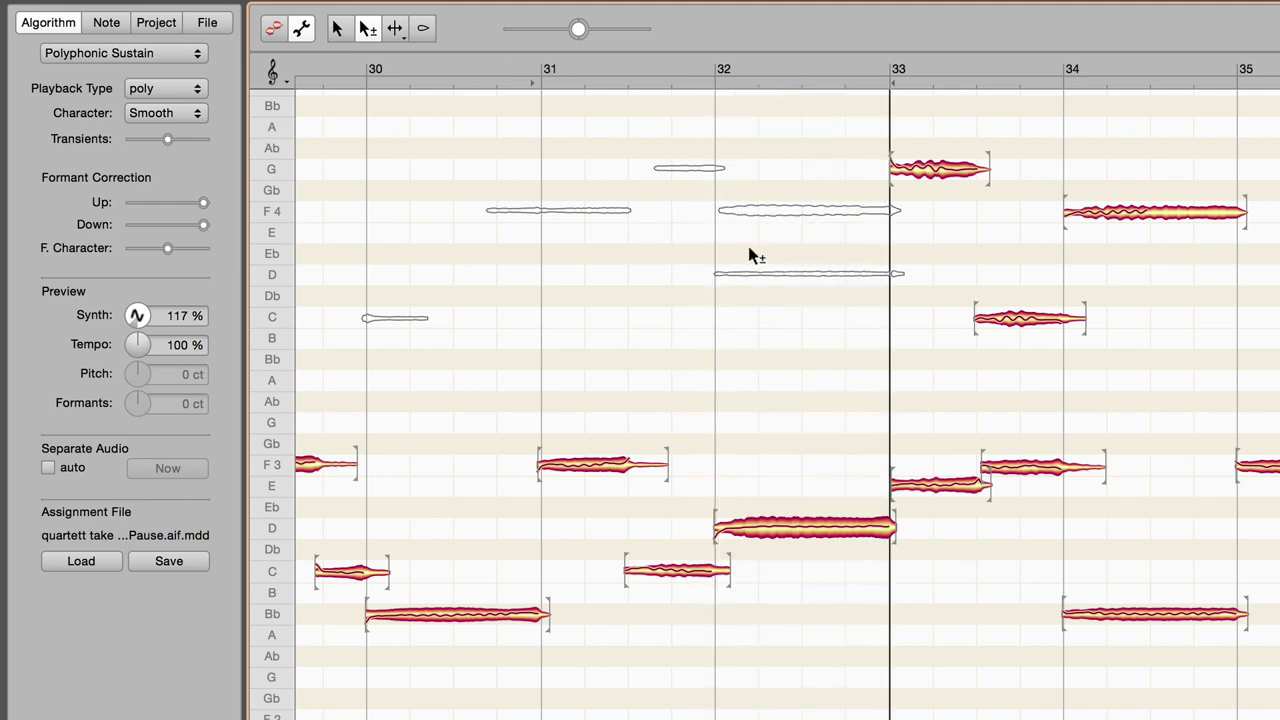
click(695, 67)
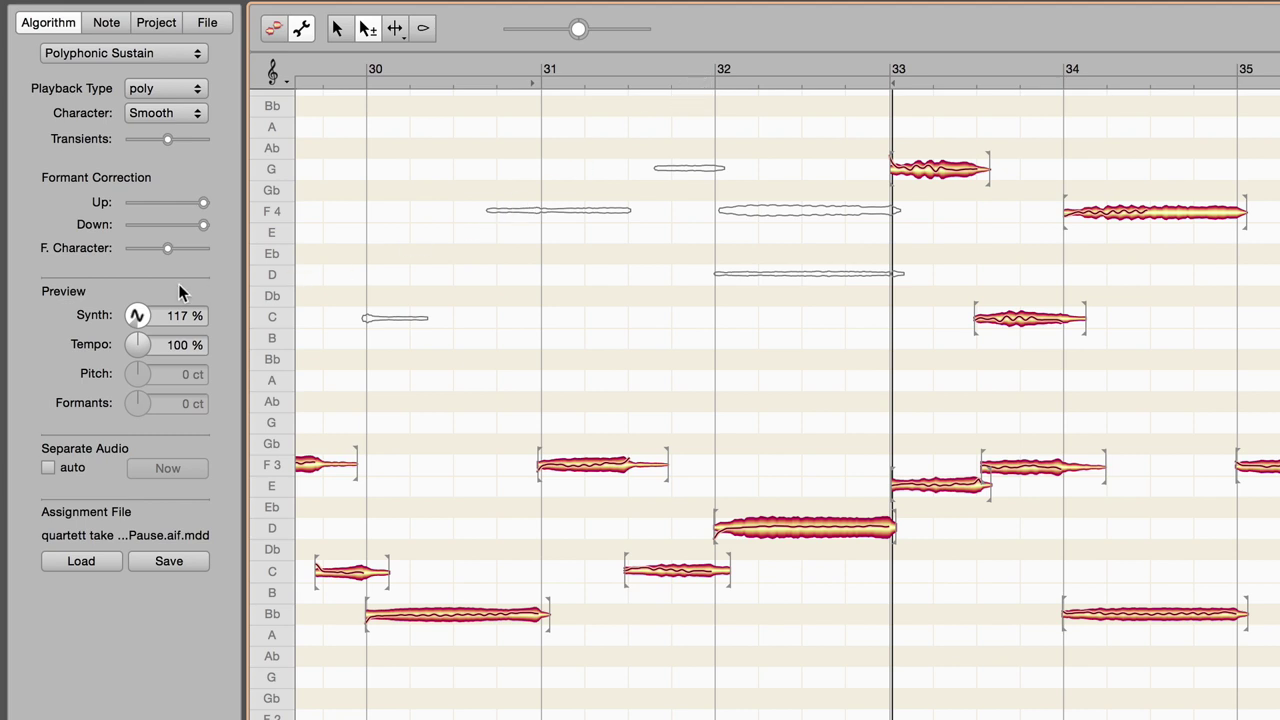
click(136, 315)
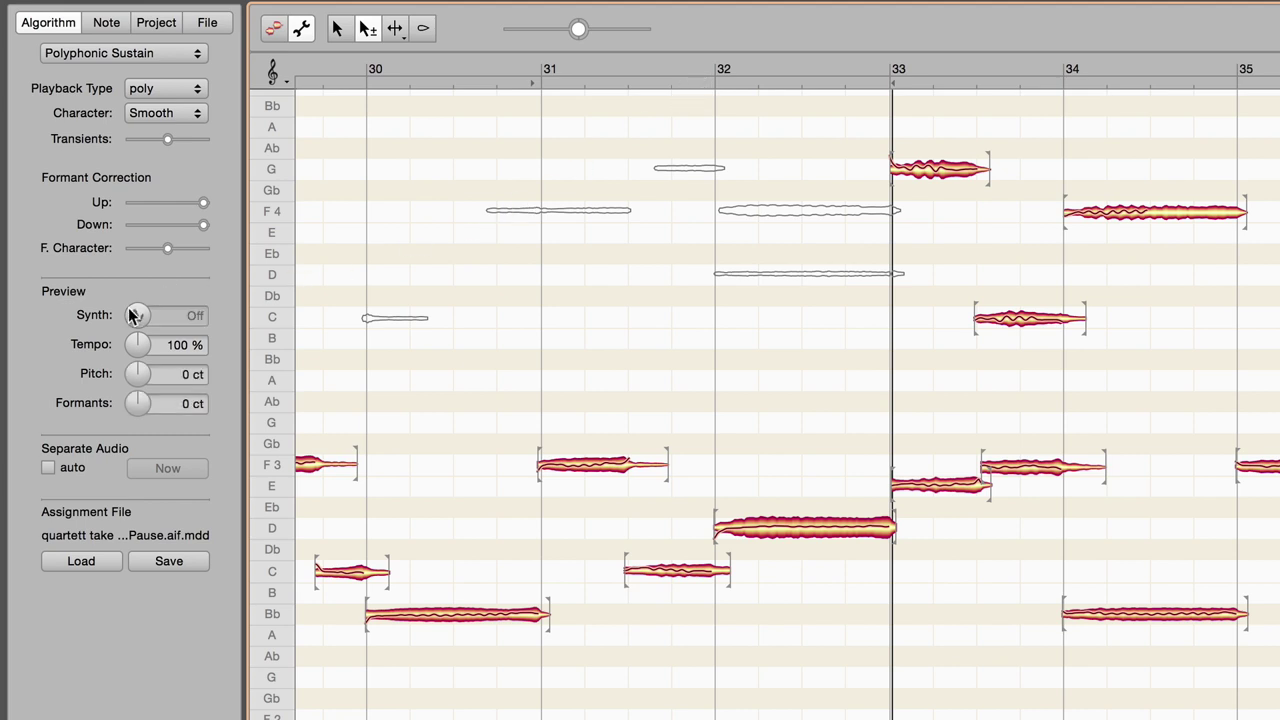
click(685, 57)
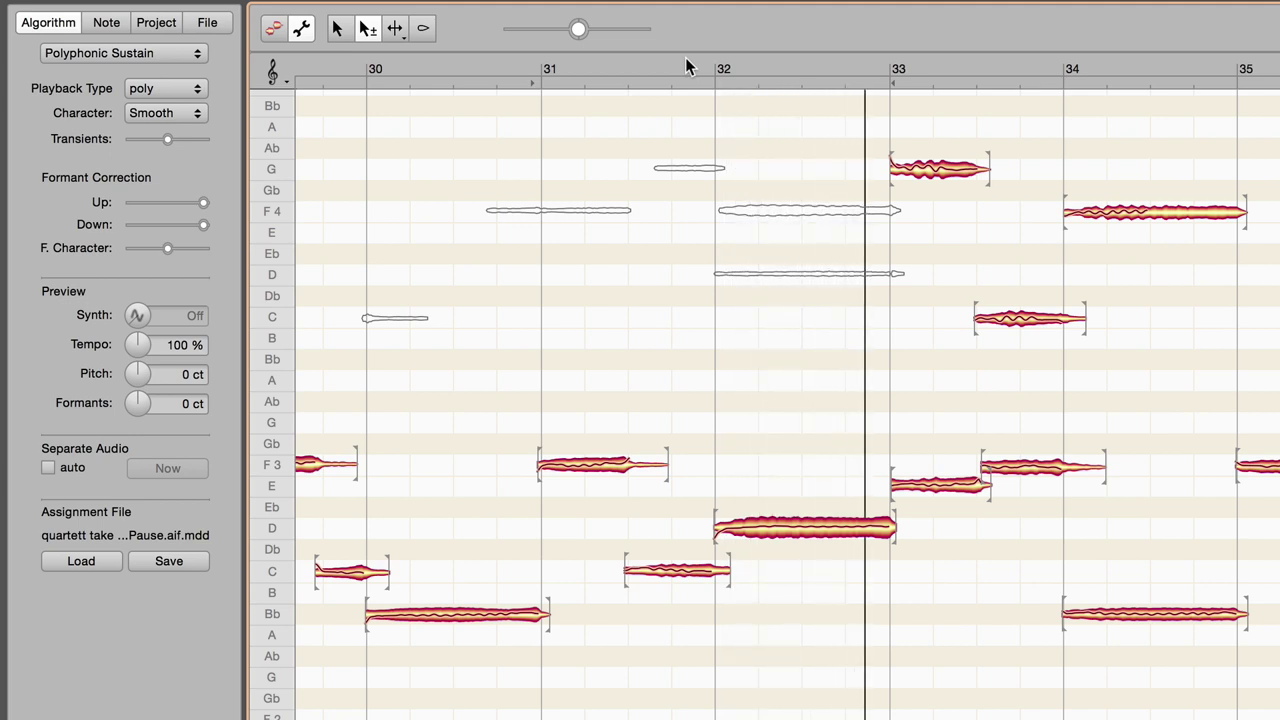
key(space)
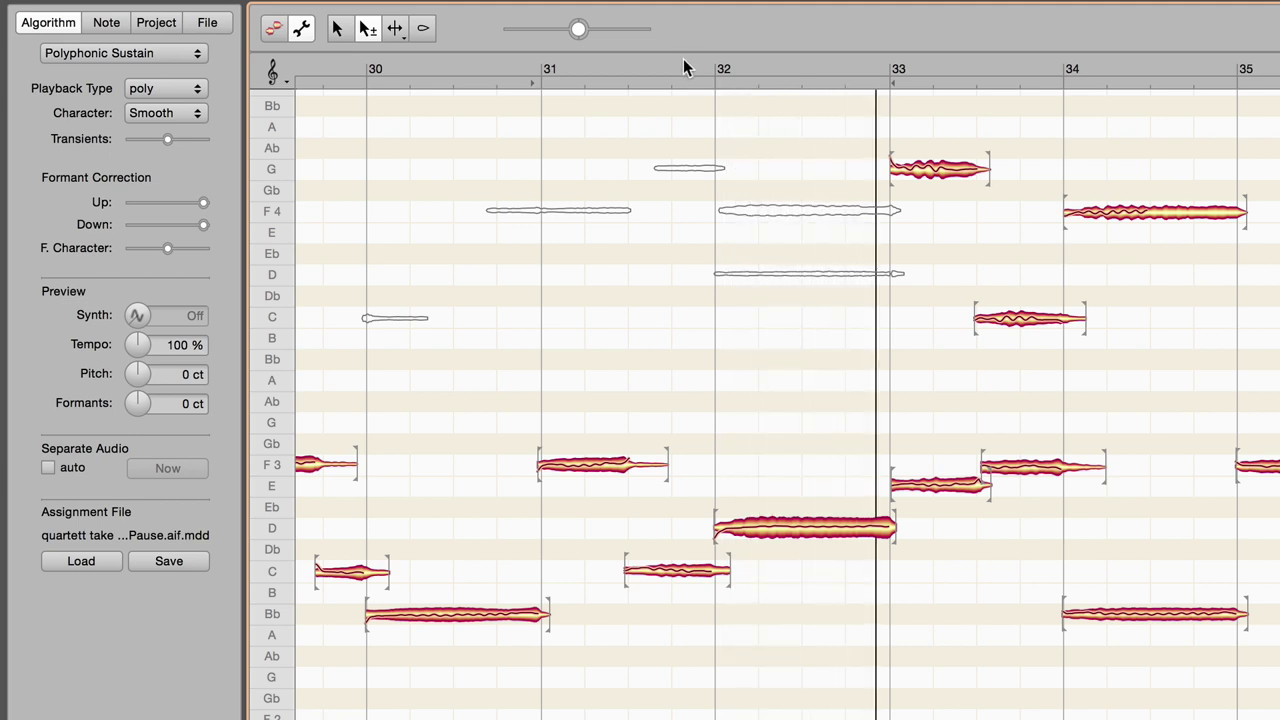
Activate the grey F4 silhouette at bar 32, replay from bar 31, and re-enable the synth preview
double_click(760, 213)
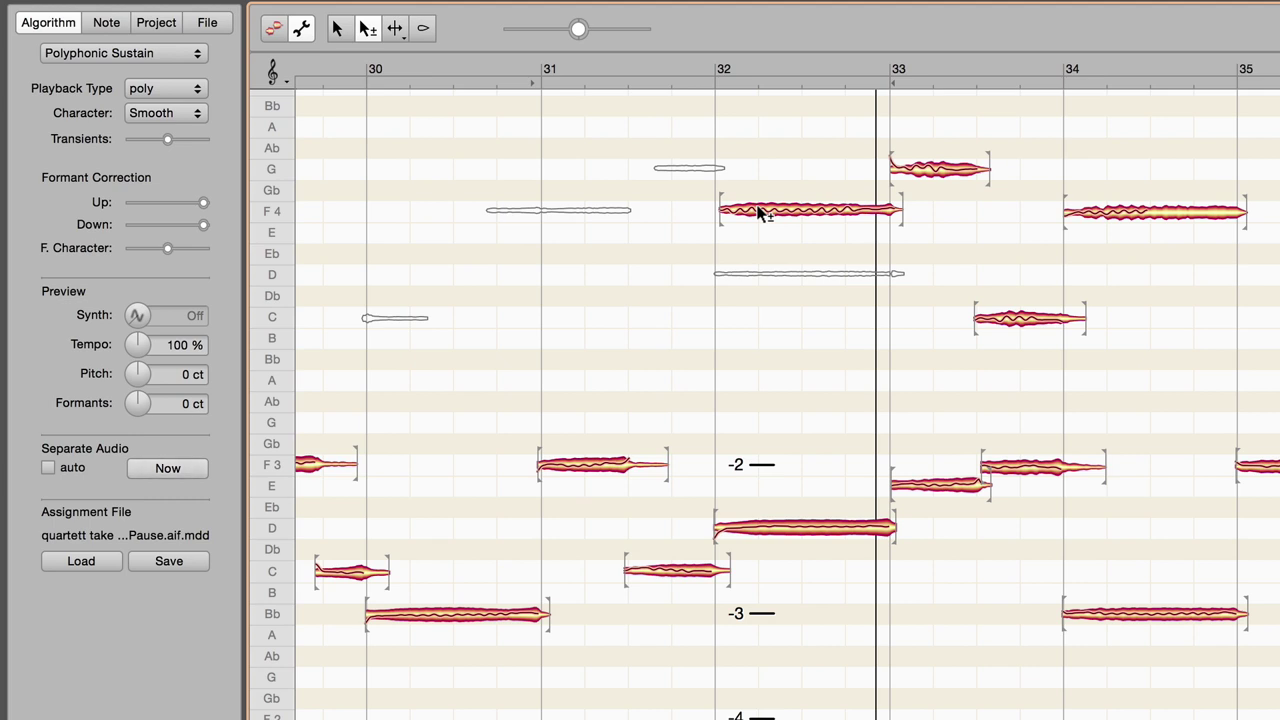
click(538, 61)
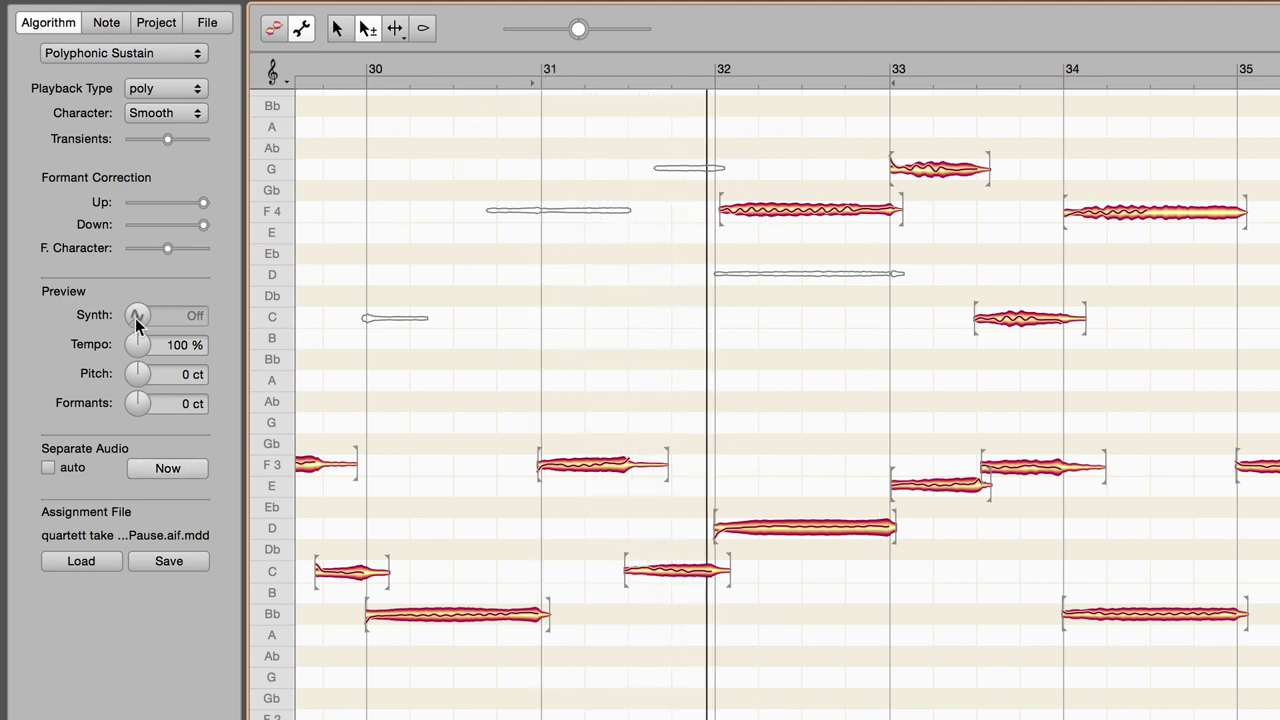
drag(138, 321, 138, 316)
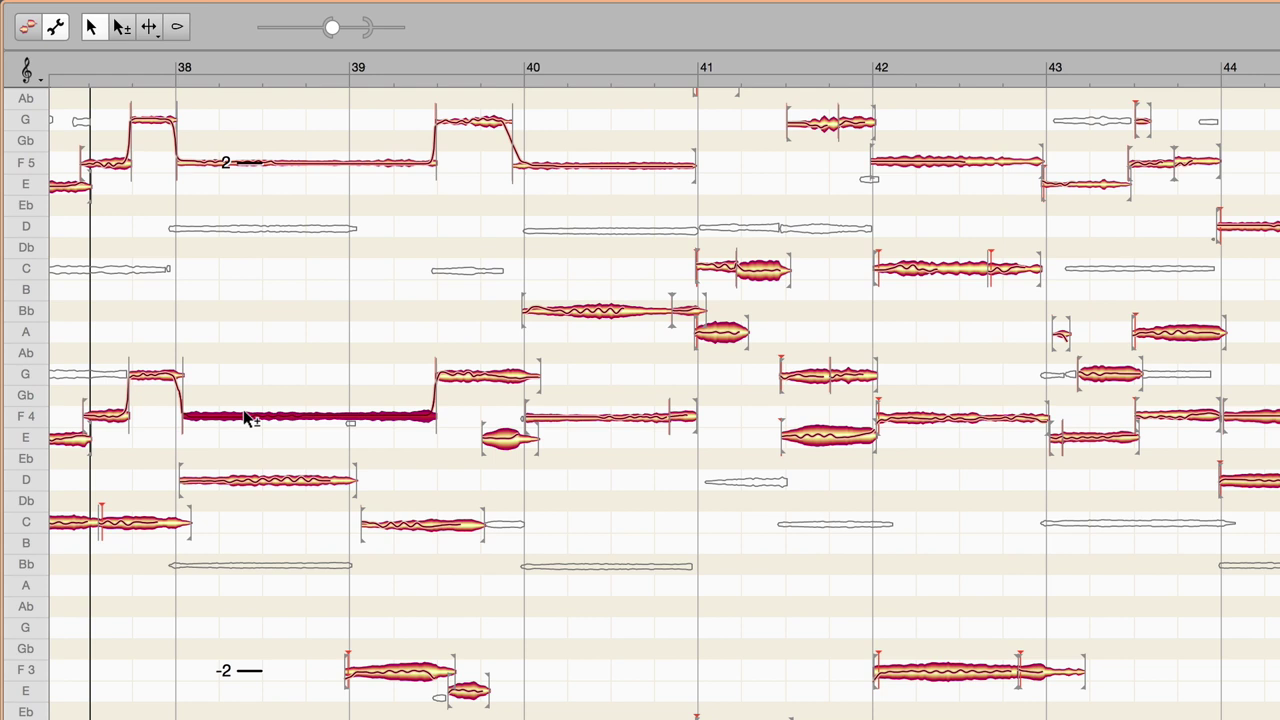
Using the Amplitude tool, lower the long F4 note and set its Energy Share to 0.20
click(175, 30)
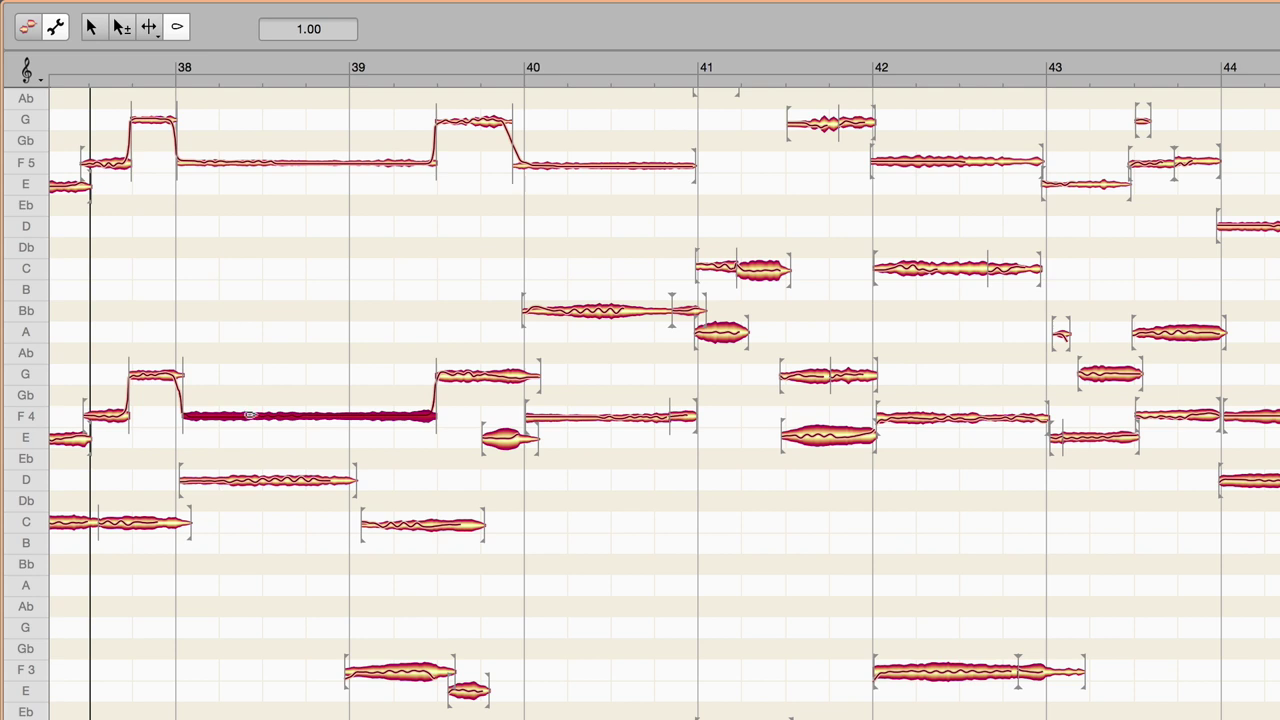
drag(248, 415, 281, 396)
key(super+i)
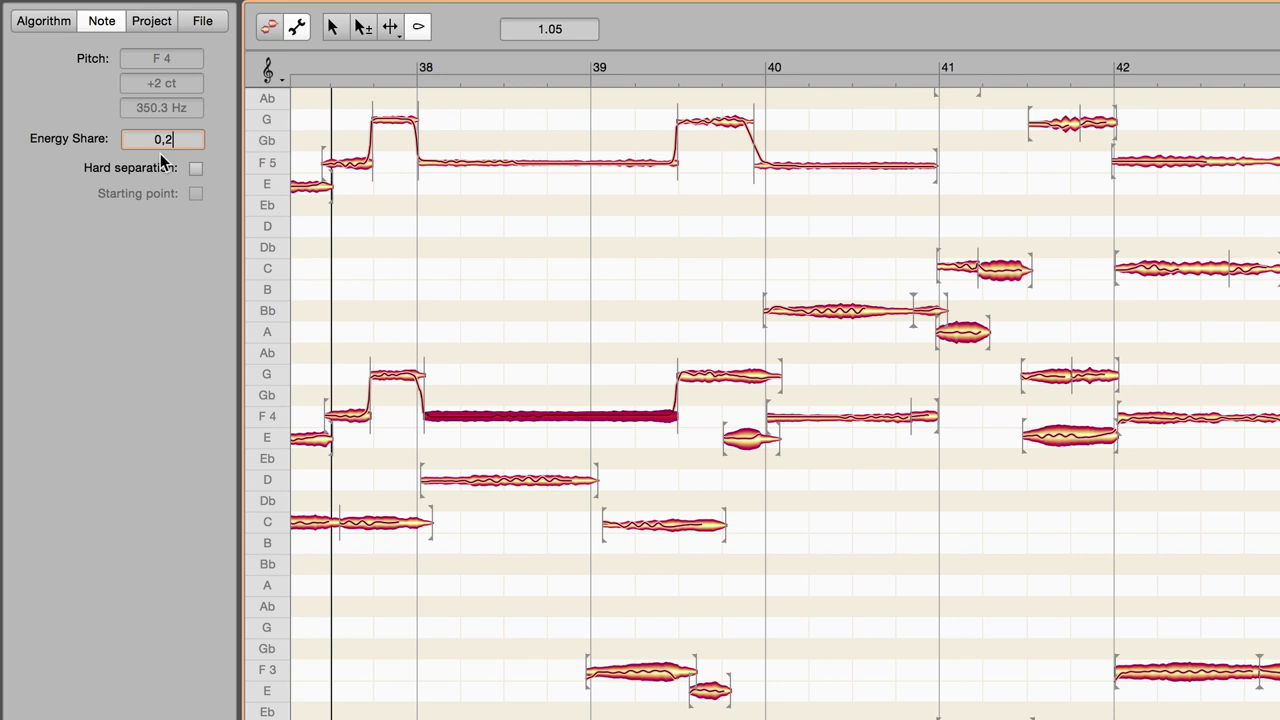
key(Return)
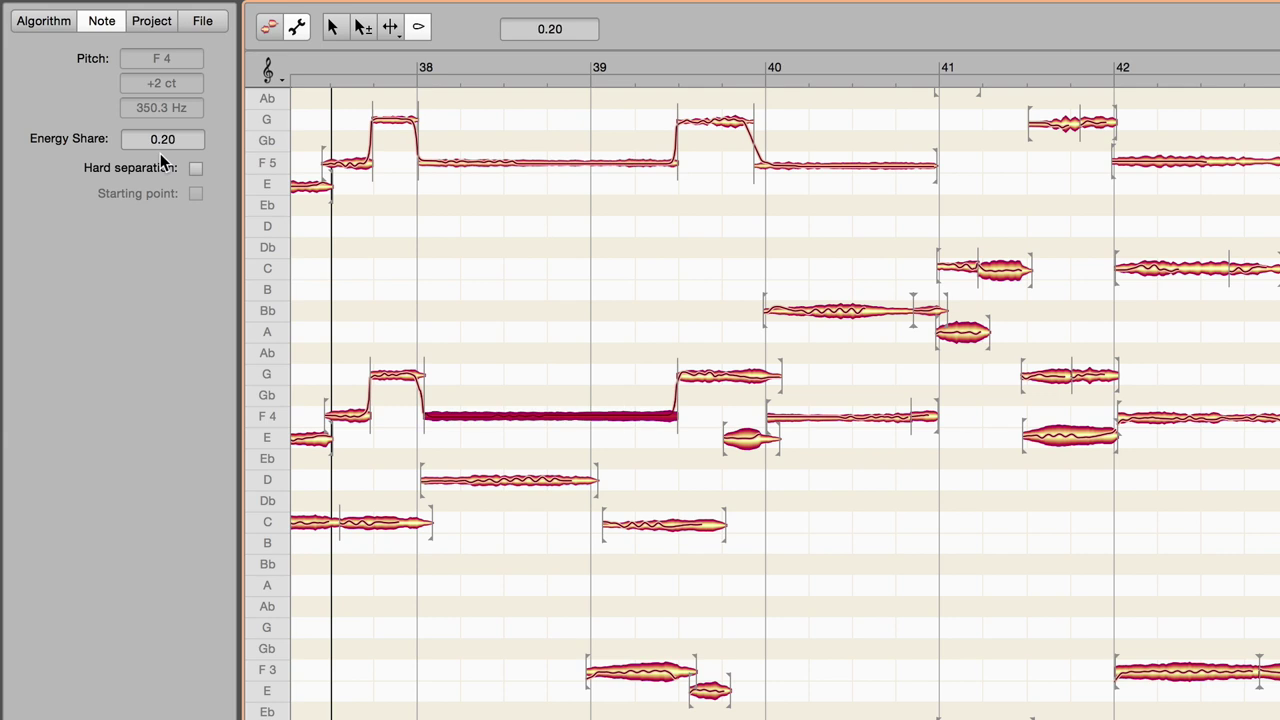